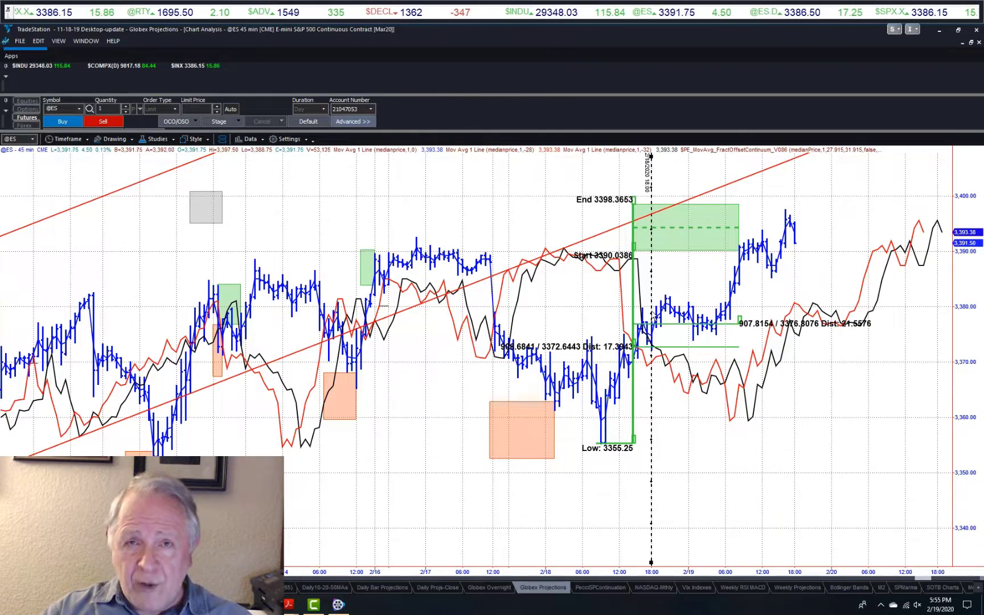
- Select the green projection box and read the bar values near the 2/18 low
left_click(714, 251)
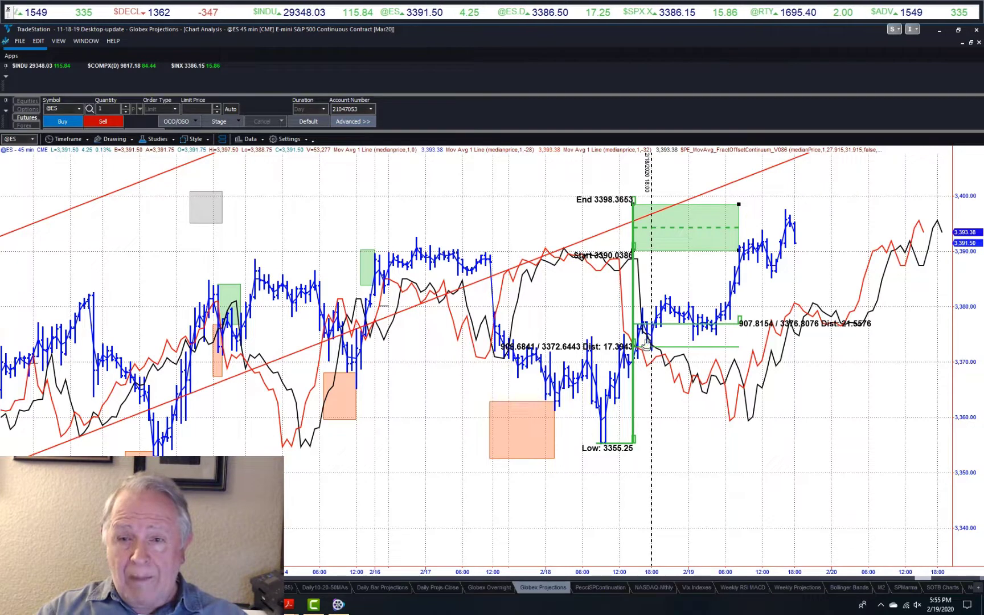
left_click(667, 436)
left_click_drag(668, 436, 652, 443)
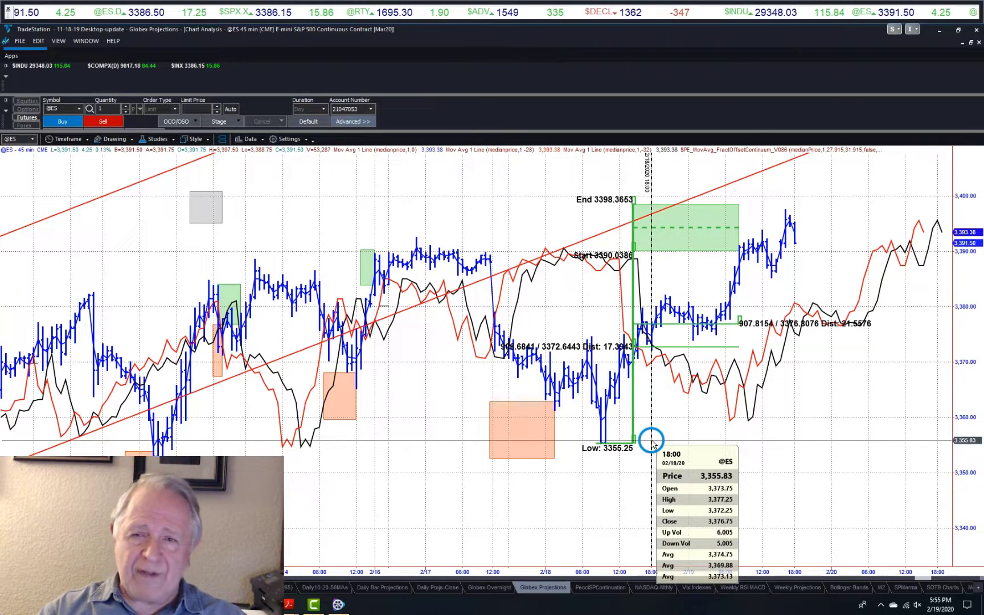
left_click_drag(652, 443, 652, 443)
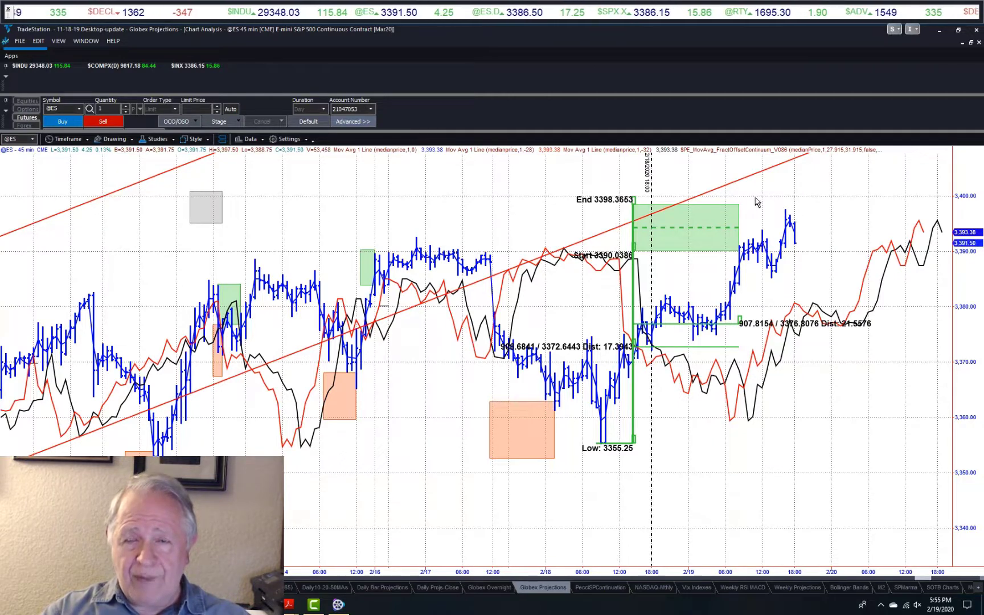
- Bring up the chart's options menu twice, closing it each time without changes
right_click(525, 186)
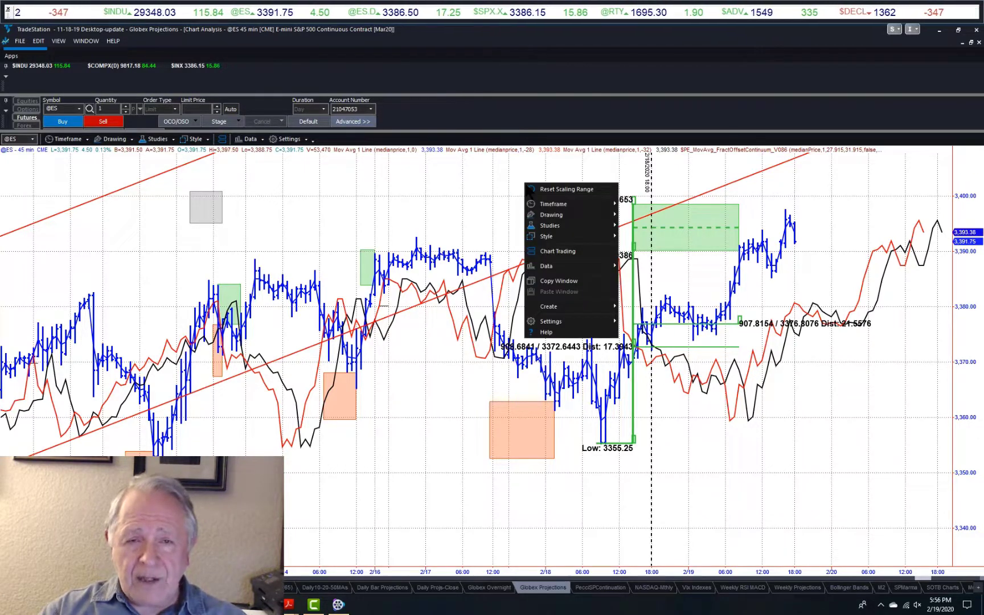
left_click(485, 205)
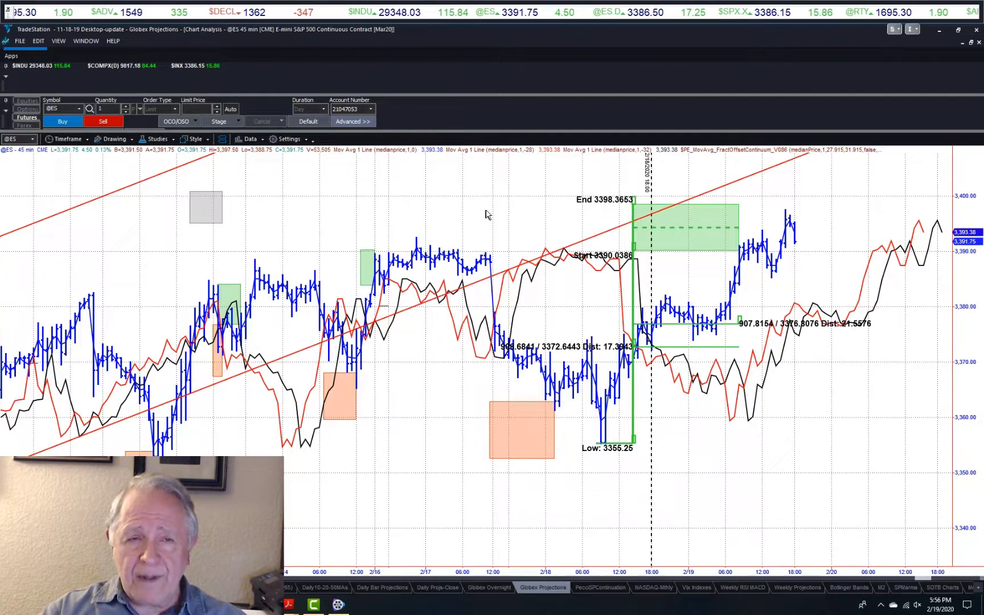
right_click(485, 210)
left_click(483, 211)
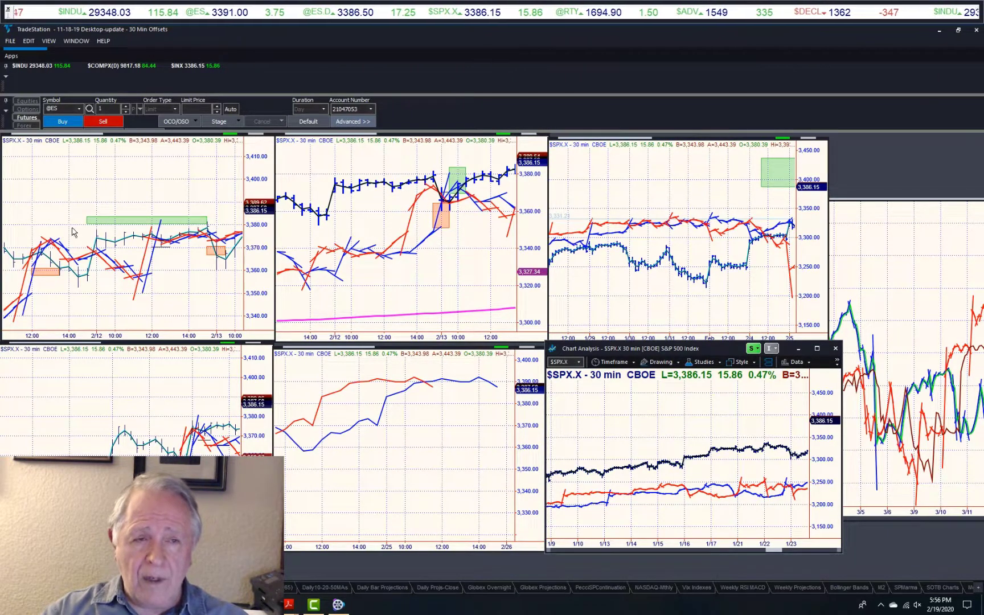
left_click(159, 198)
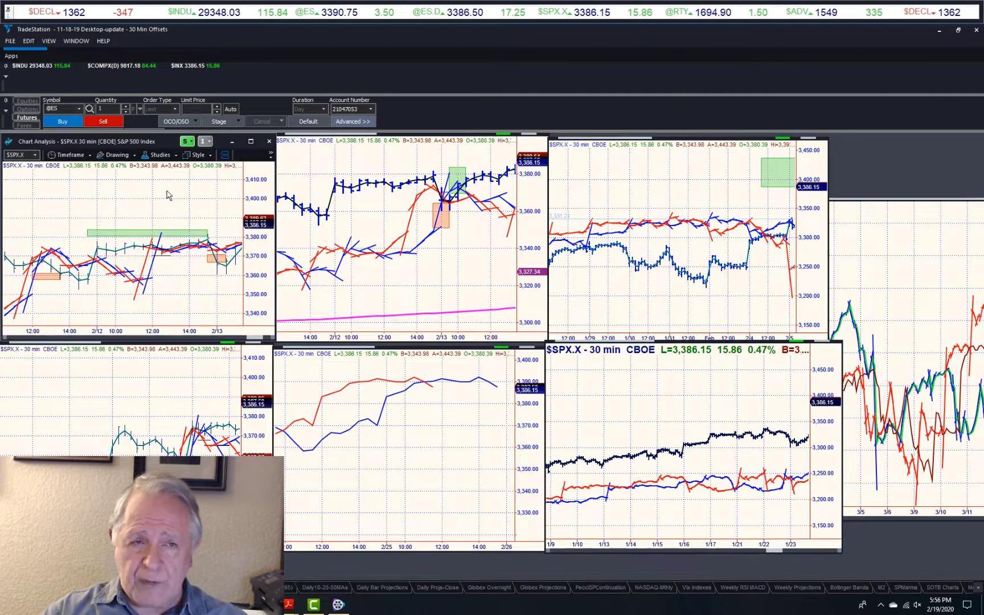
double_click(171, 197)
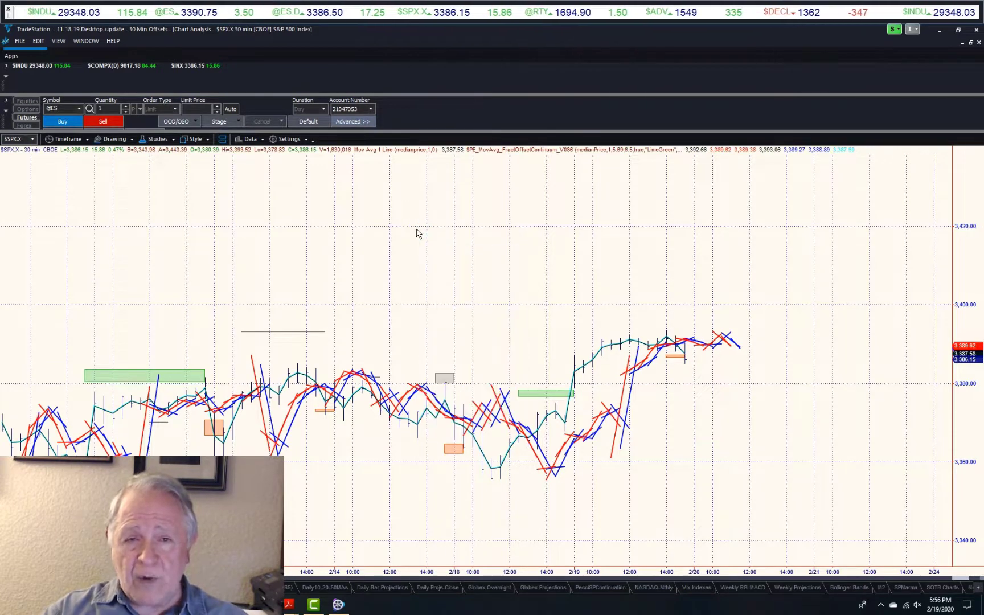
left_click(194, 387)
double_click(196, 390)
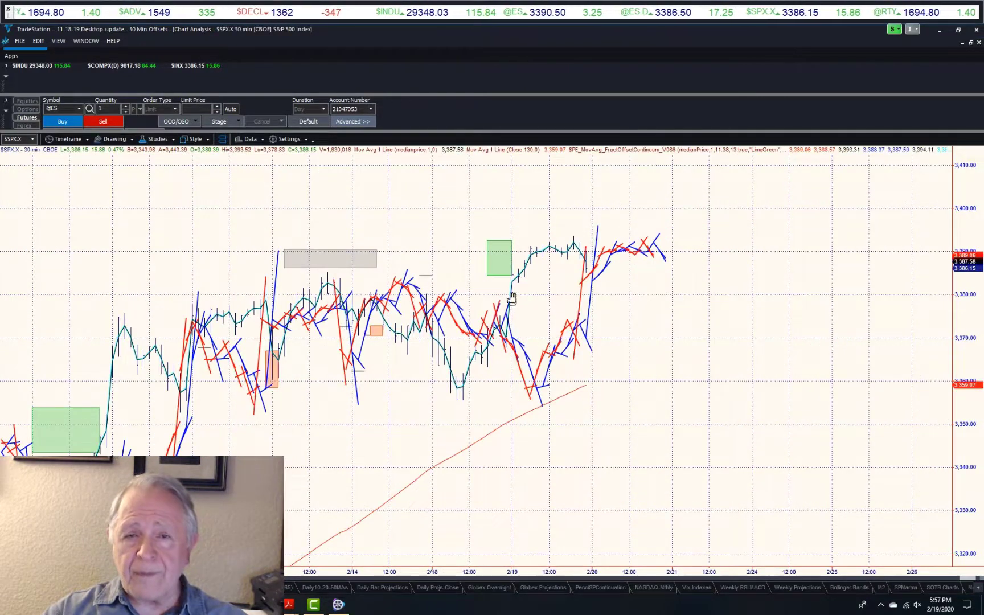
left_click(487, 258)
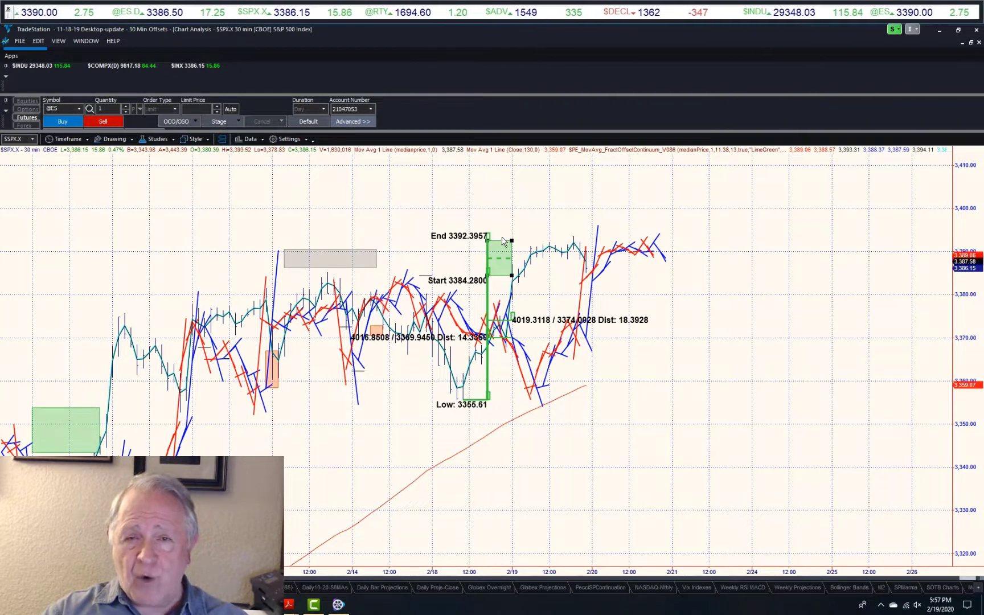
left_click(574, 207)
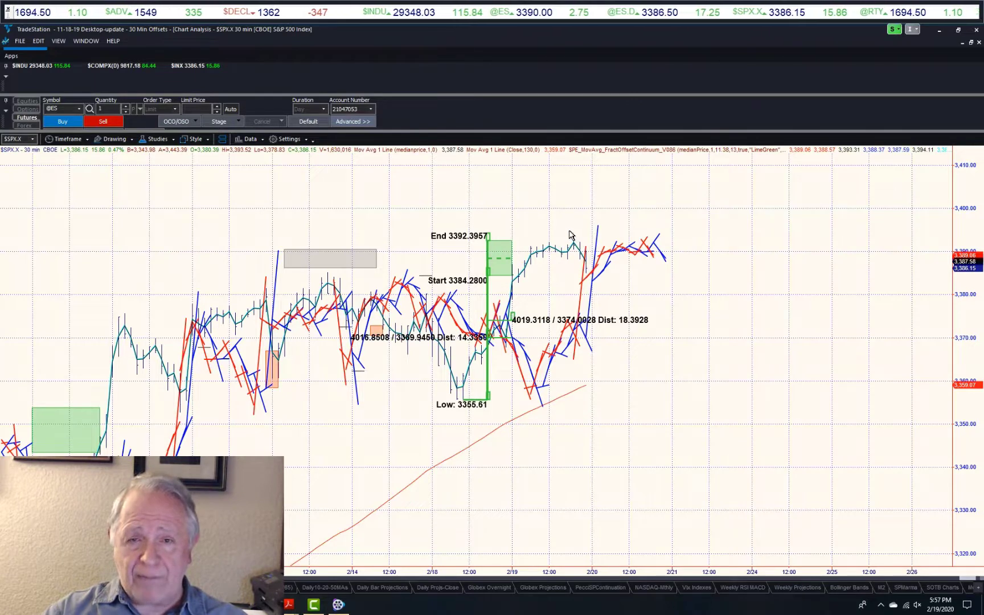
double_click(551, 214)
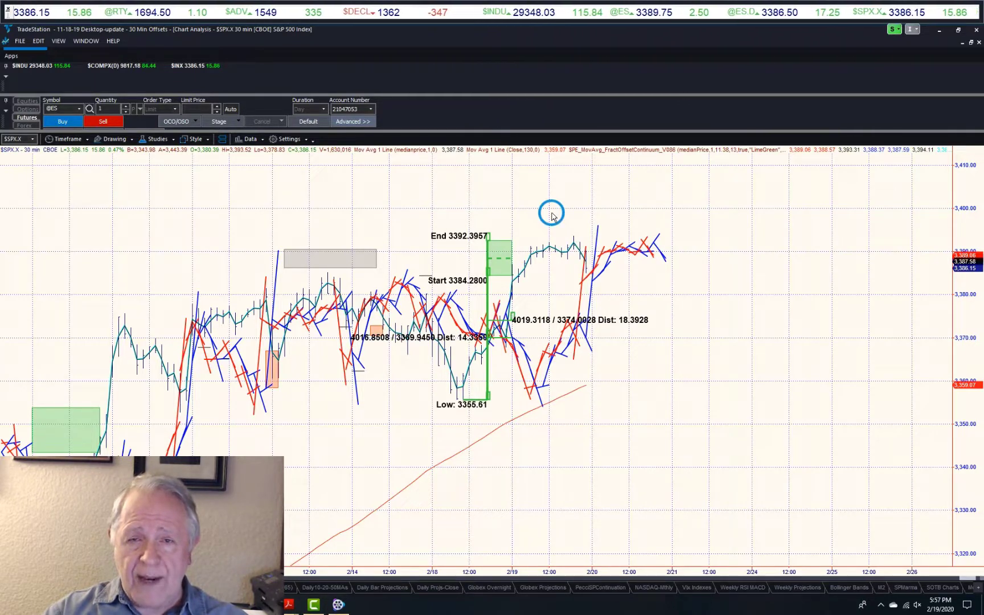
left_click(408, 275)
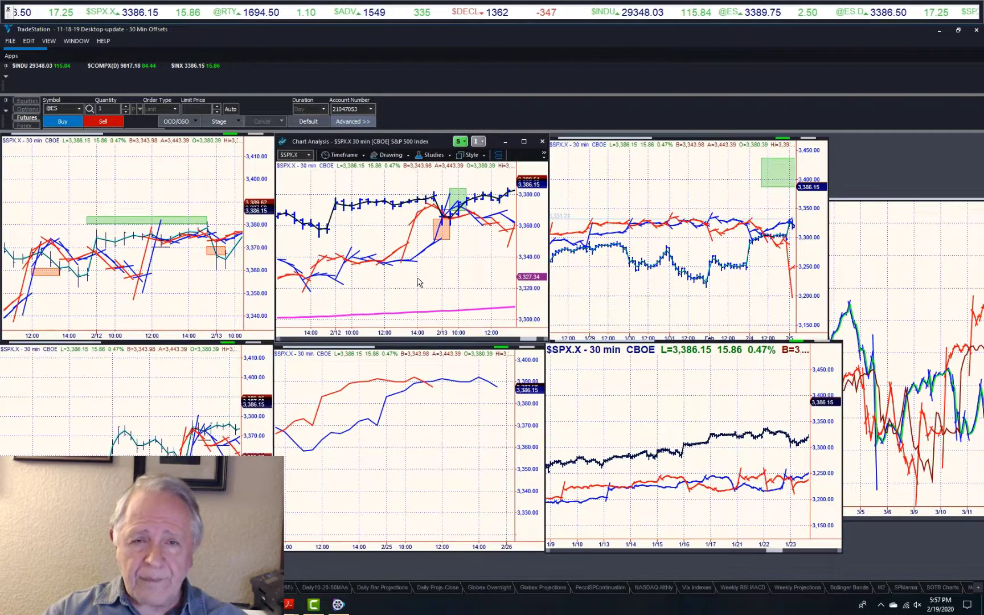
double_click(416, 278)
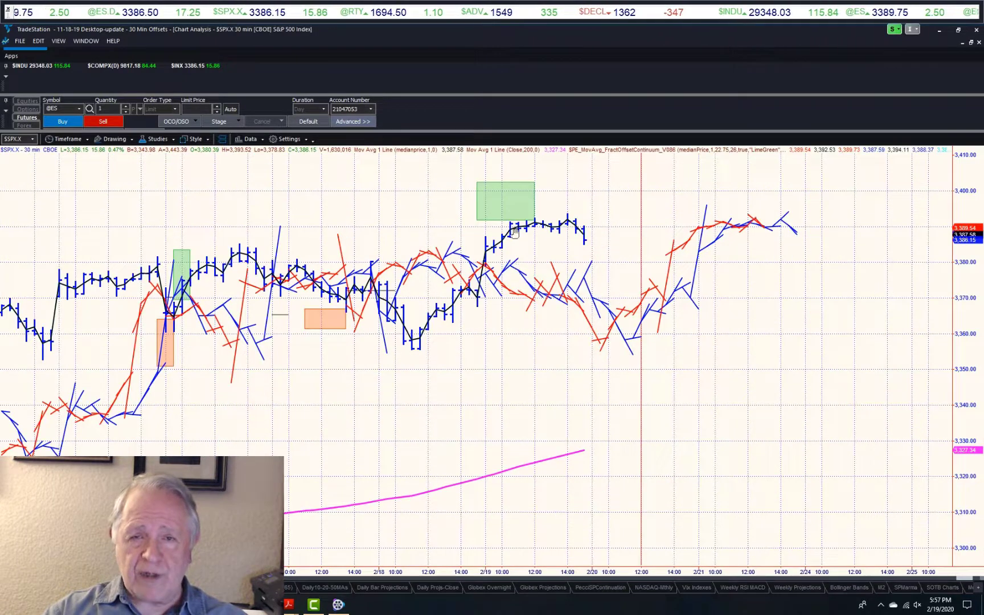
left_click(535, 206)
left_click(536, 206)
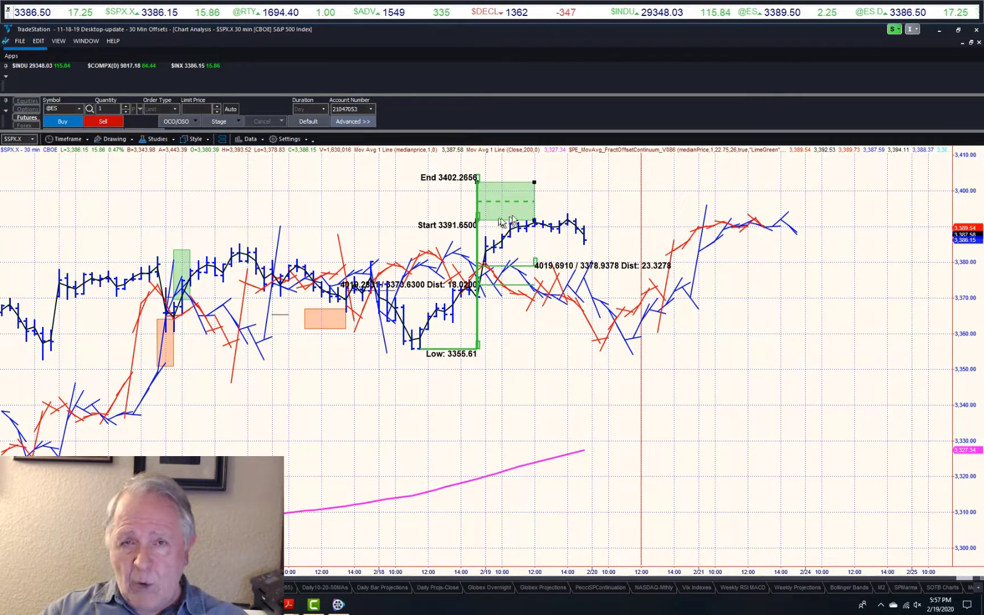
left_click(582, 214)
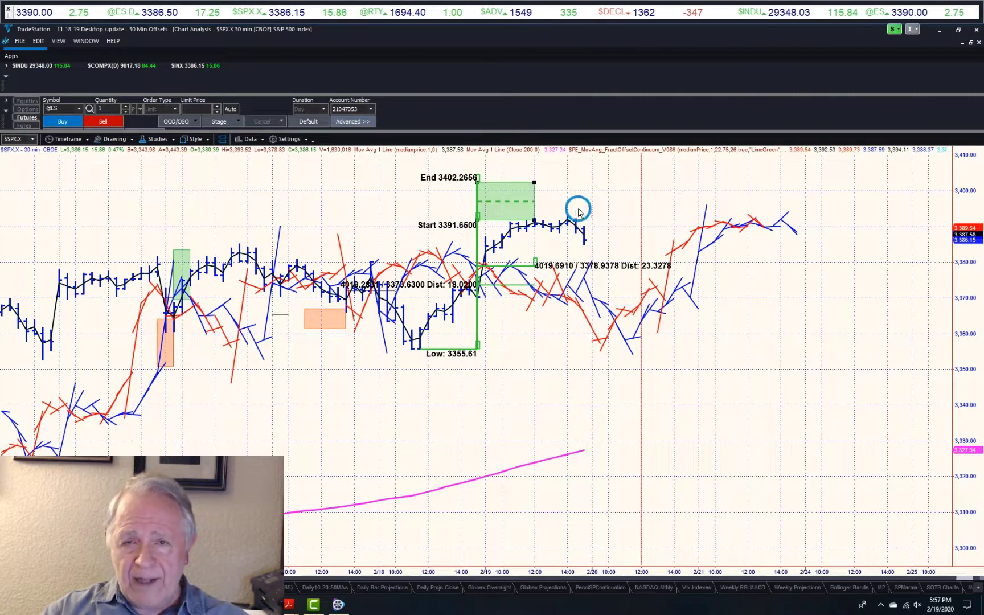
left_click_drag(582, 214, 582, 215)
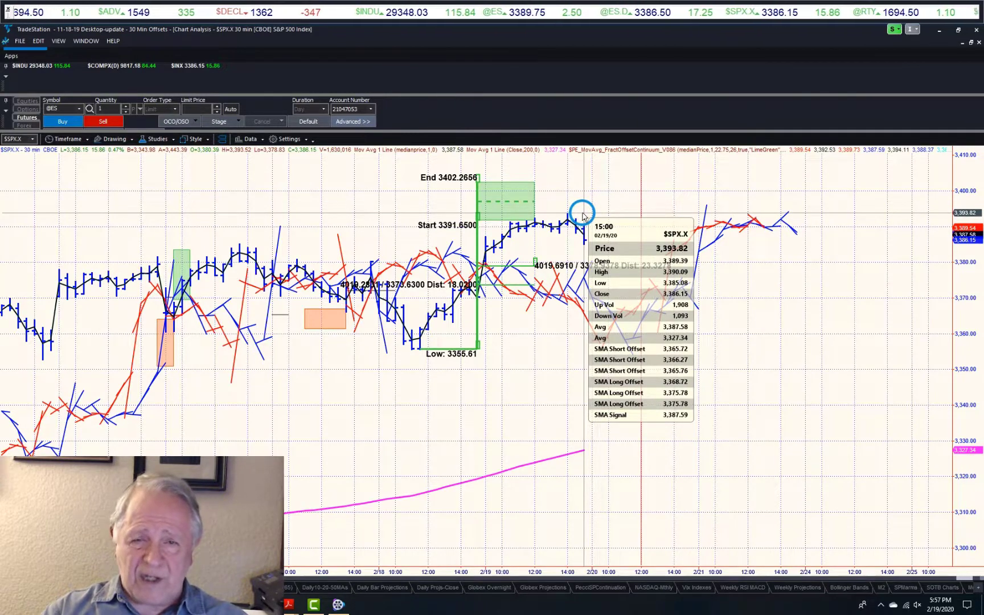
left_click_drag(582, 215, 583, 215)
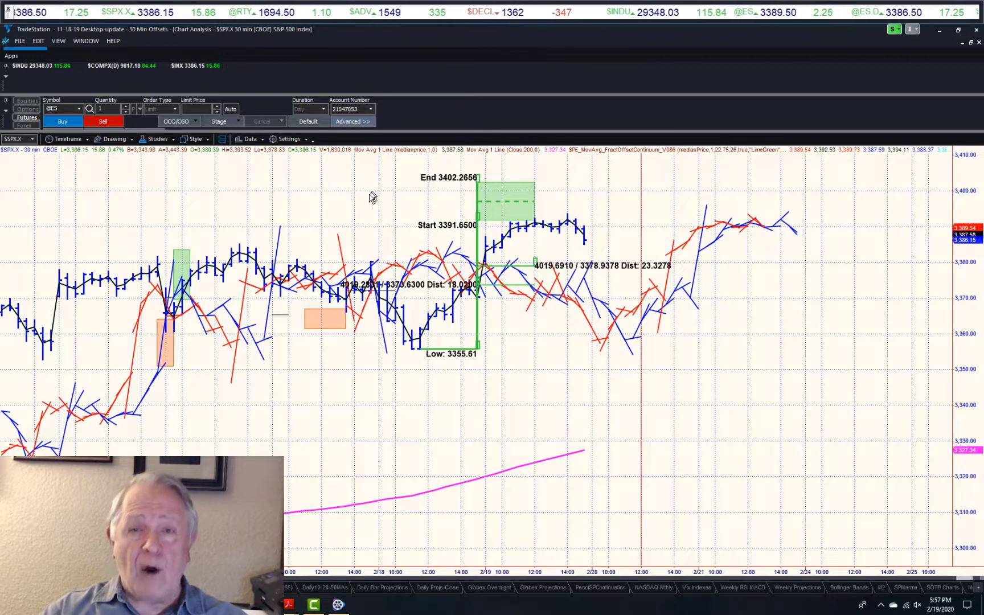
key("ctrl+F5")
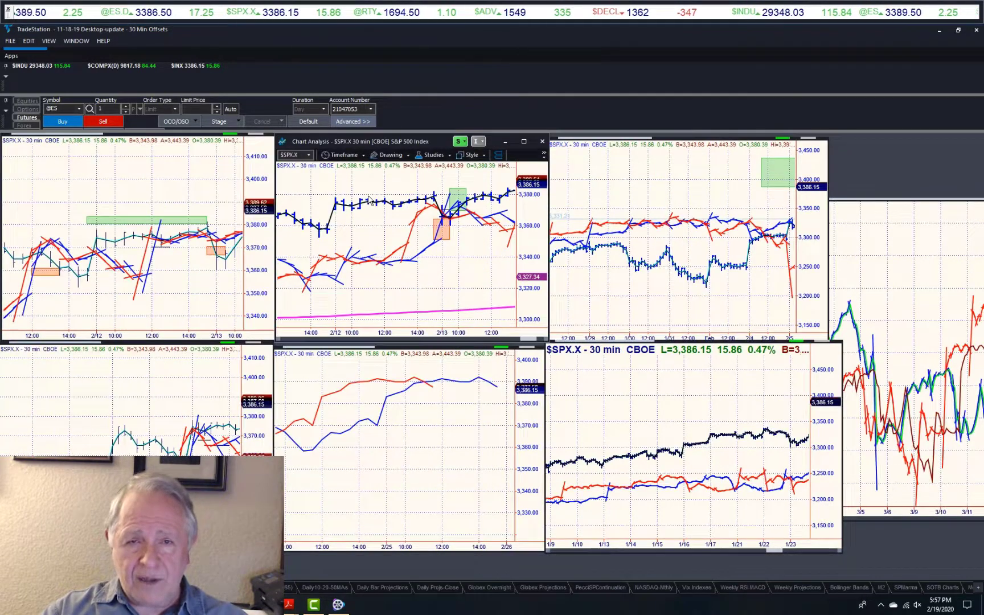
- Maximize the lower-middle SPX chart, adjust its price scale, then restore the tiled layout
left_click(424, 443)
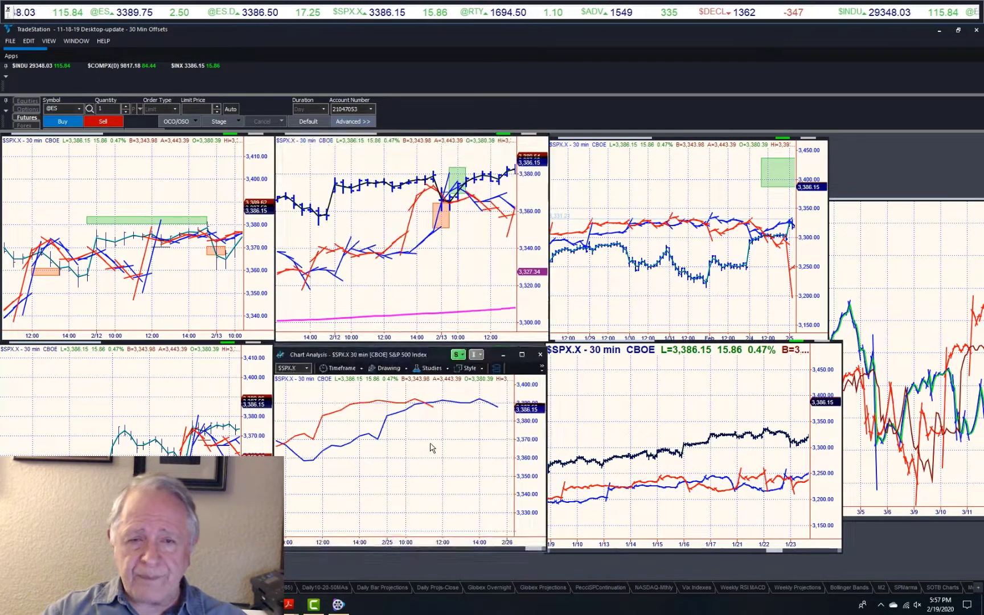
key("ctrl+F10")
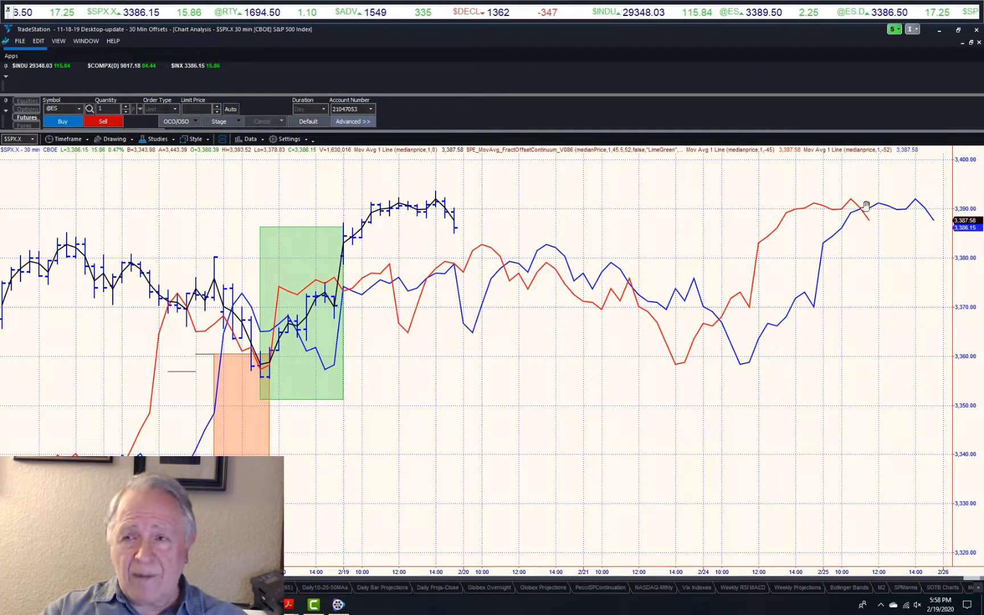
left_click_drag(955, 155, 948, 200)
left_click(501, 203)
key("ctrl+F5")
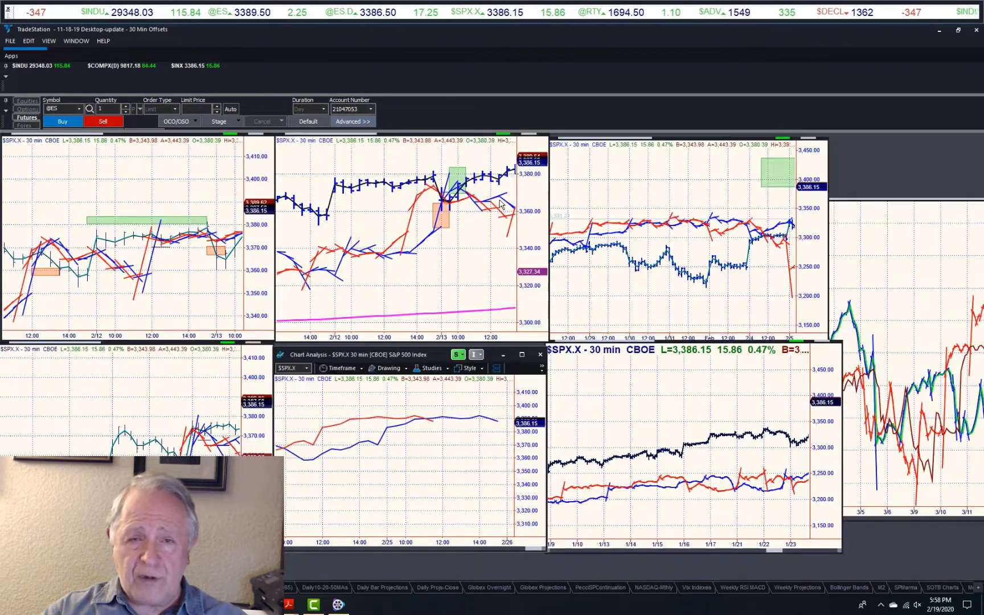
- Maximize the top-right SPX chart and scan bar values from 01/31 to the latest bars
left_click(646, 200)
key("ctrl+F10")
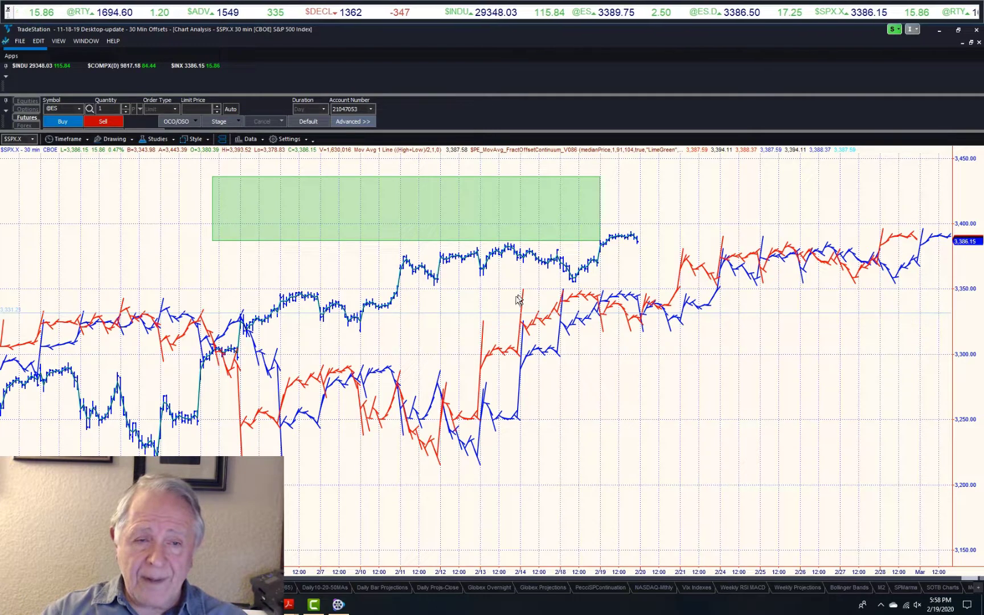
left_click(152, 379)
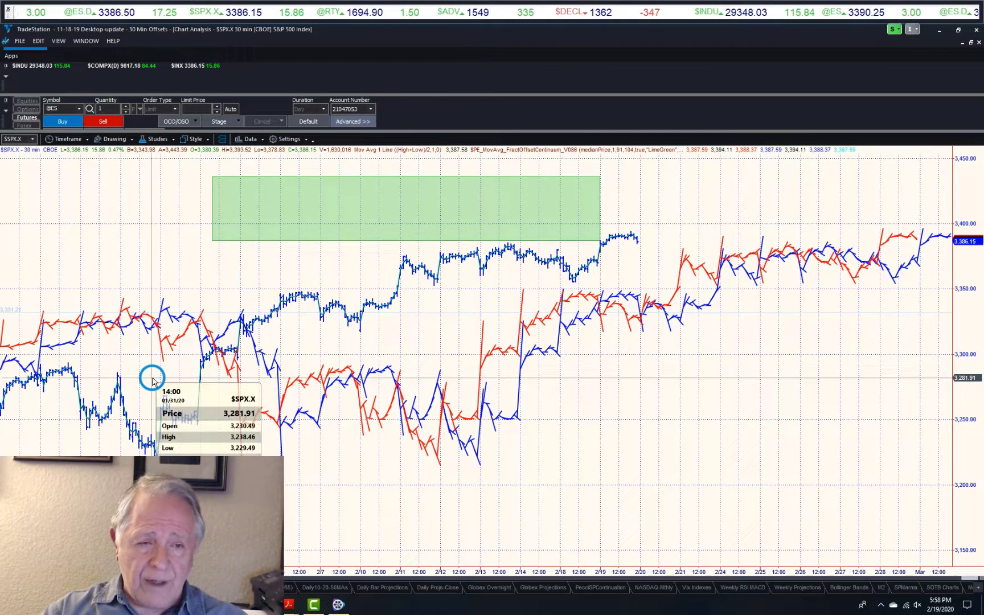
left_click_drag(152, 378, 251, 349)
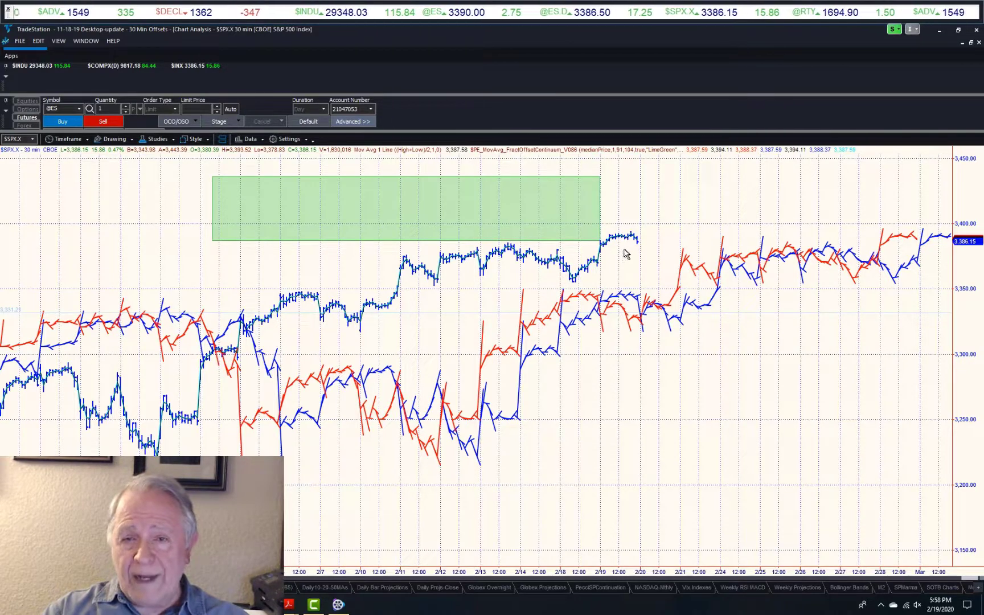
mouse_move(609, 255)
left_mouse_down()
mouse_move(628, 251)
mouse_move(598, 247)
left_mouse_up()
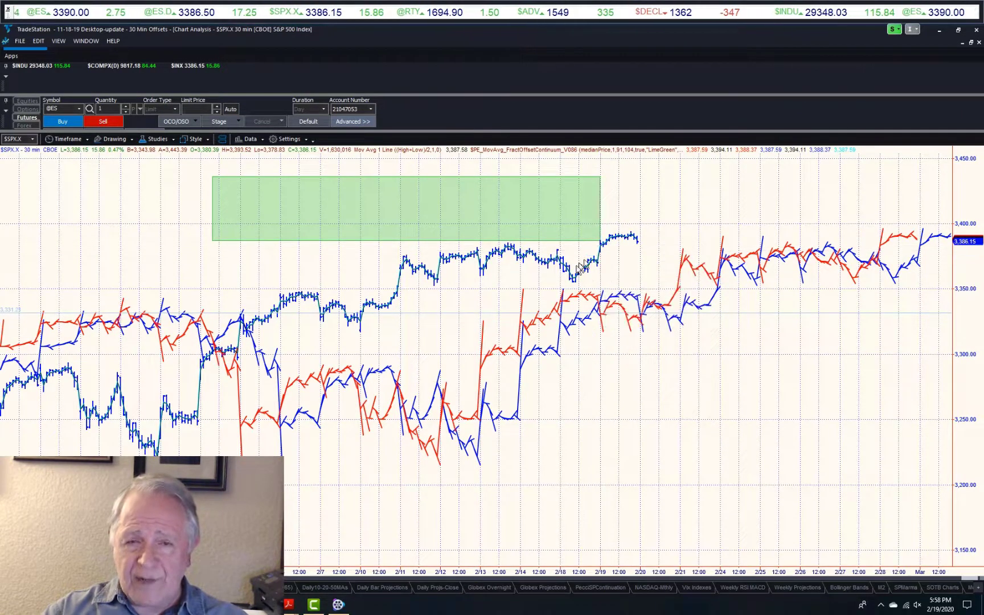
- Read SPX values around February 13 and reveal the box's 3386.58 start and 3435.71 end labels
left_click_drag(507, 279, 613, 263)
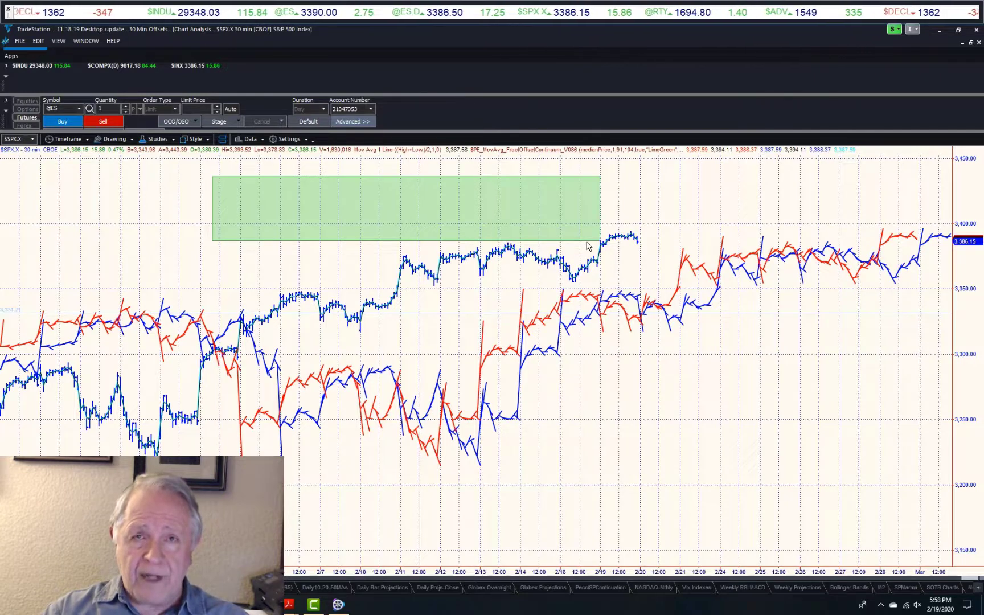
left_click(590, 176)
- Select the green projection box and restore the 30-minute chart to a tiled window with Ctrl+F5
left_click(589, 180)
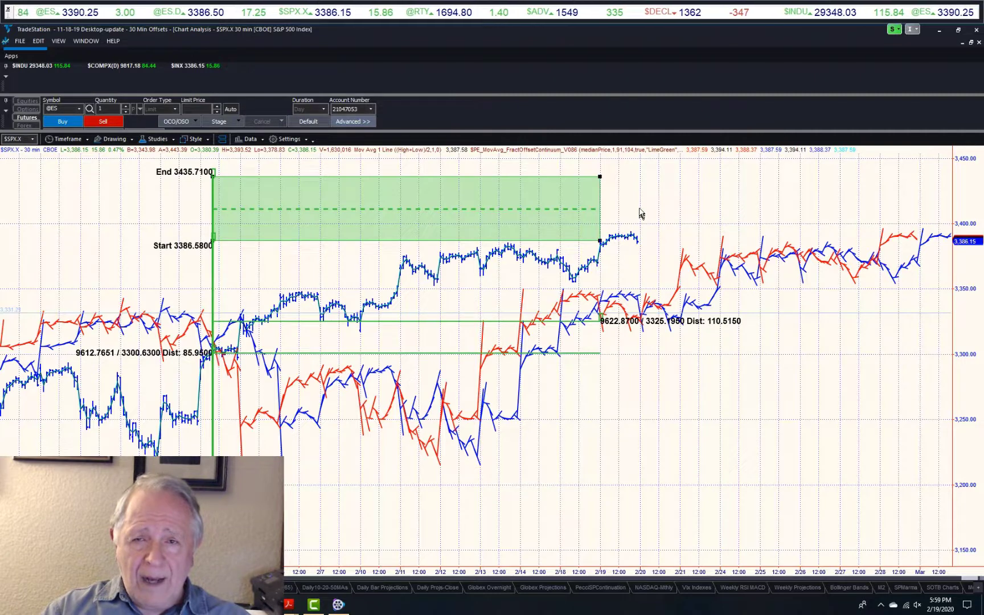
key("ctrl+F5")
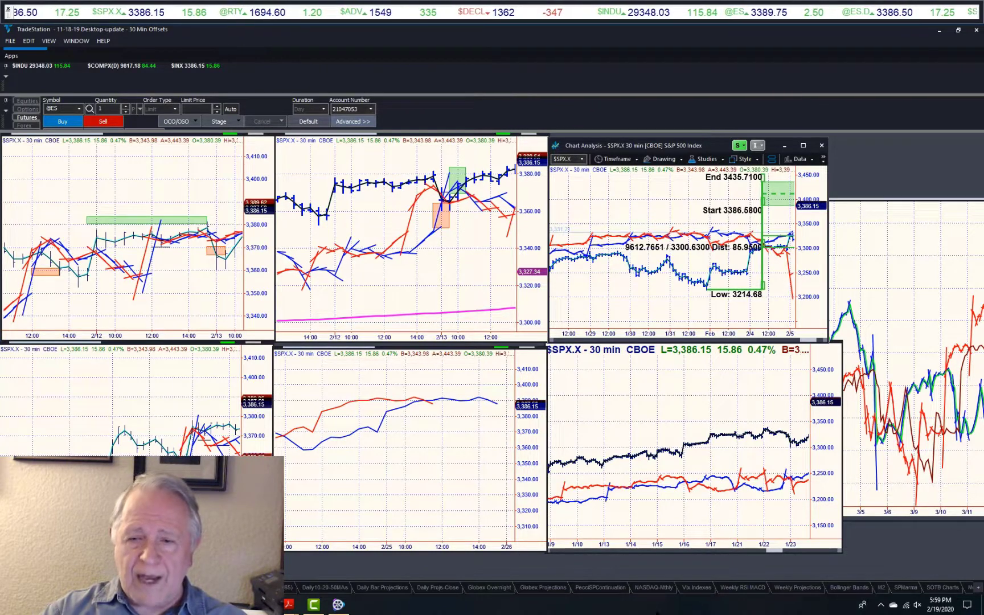
- Switch to the SOTB Charts workspace
left_click(937, 587)
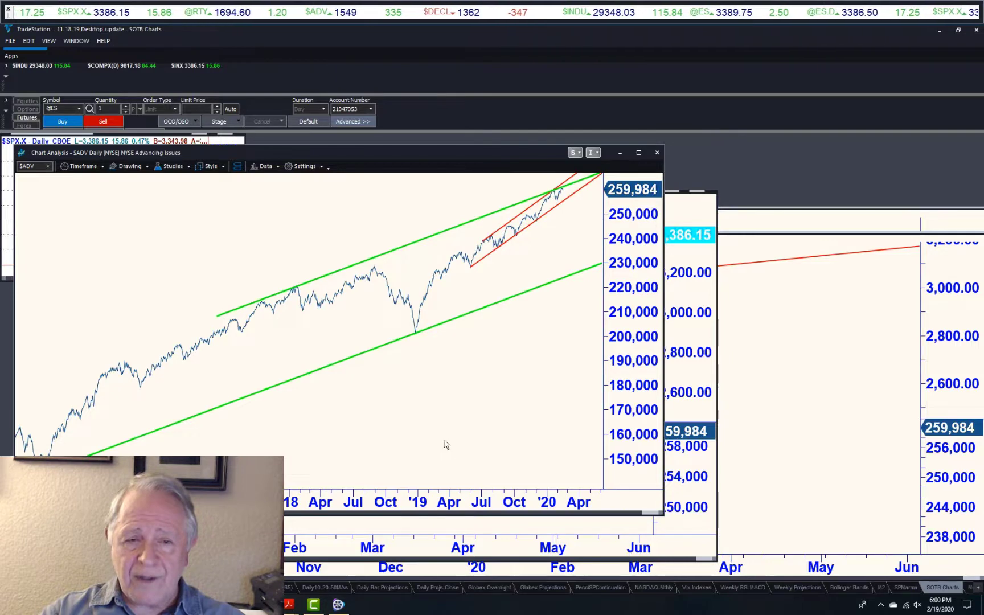
- Maximize the $ADV chart and zoom into the latest months near the channel top
key("ctrl+F10")
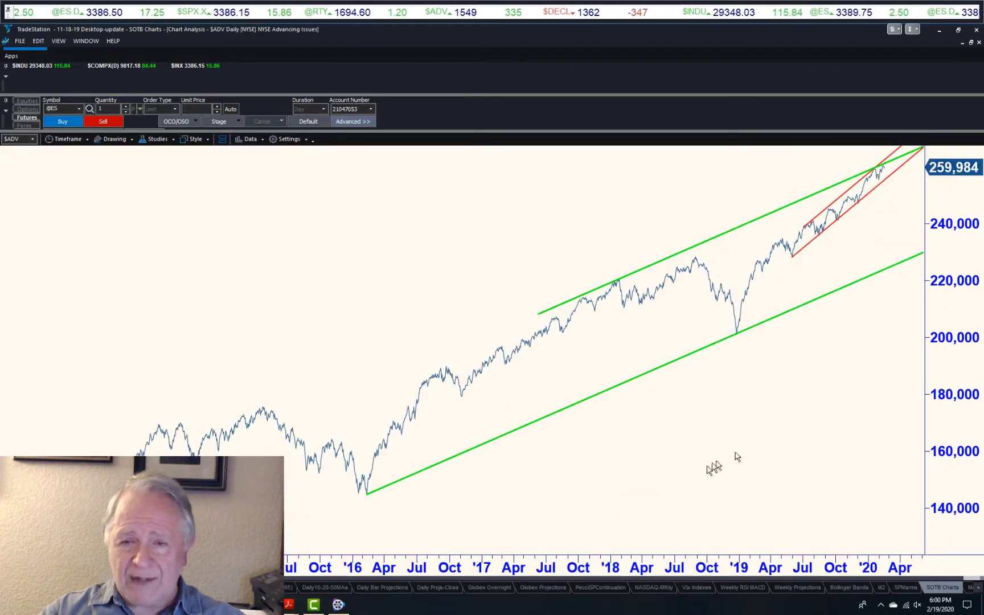
mouse_move(461, 548)
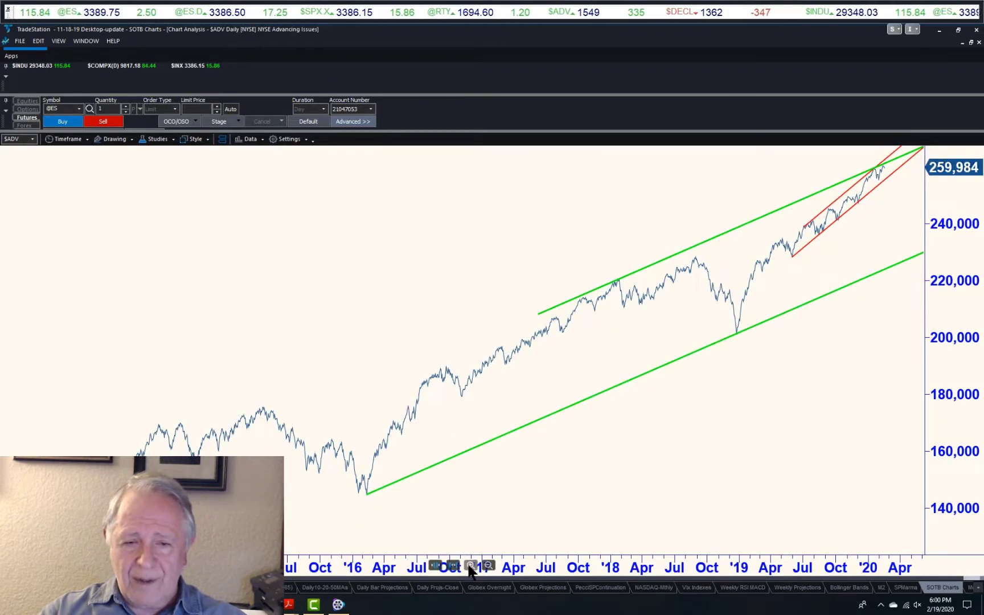
left_click(470, 565)
left_click_drag(816, 168, 875, 171)
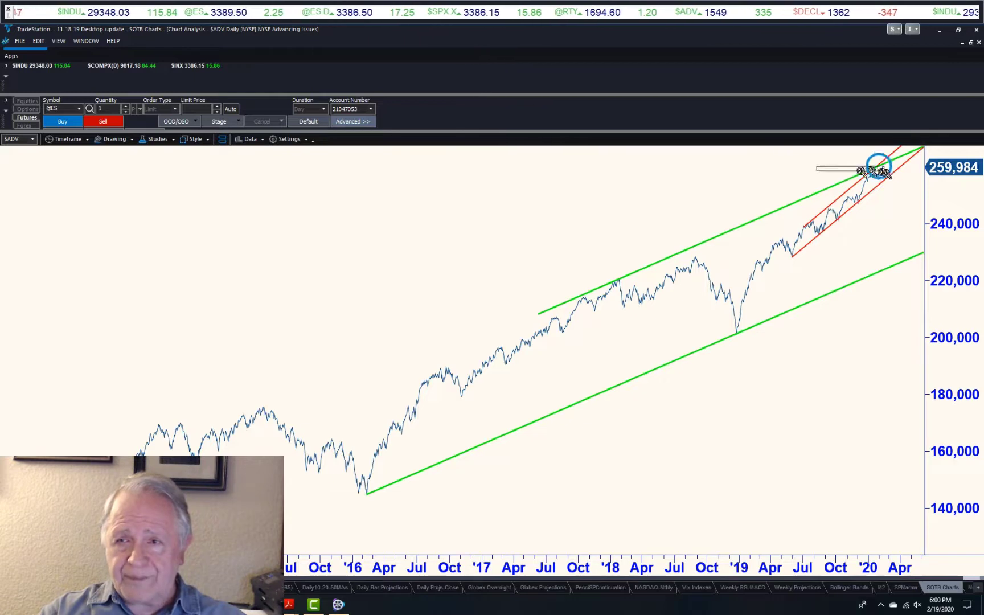
- Read the advancing-issues values from 02/12/20 through 02/20/20
left_click_drag(609, 191, 595, 195)
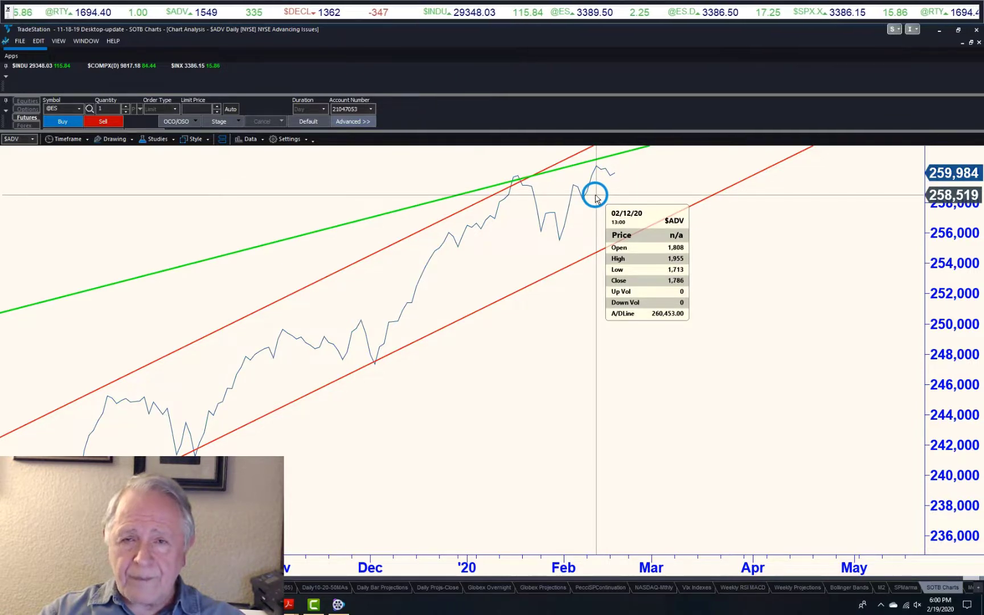
left_click_drag(596, 198, 614, 206)
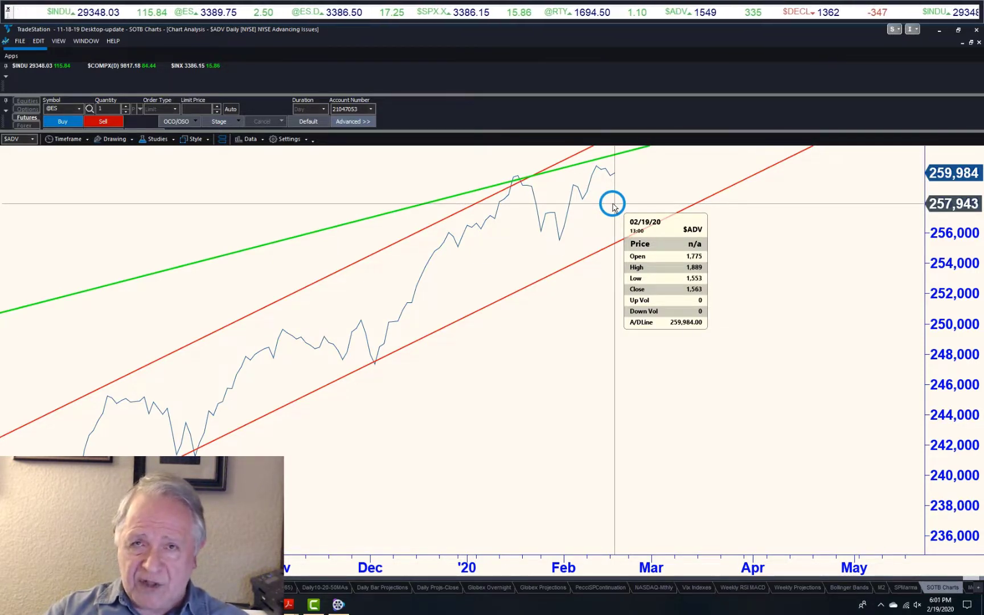
left_click_drag(614, 206, 615, 208)
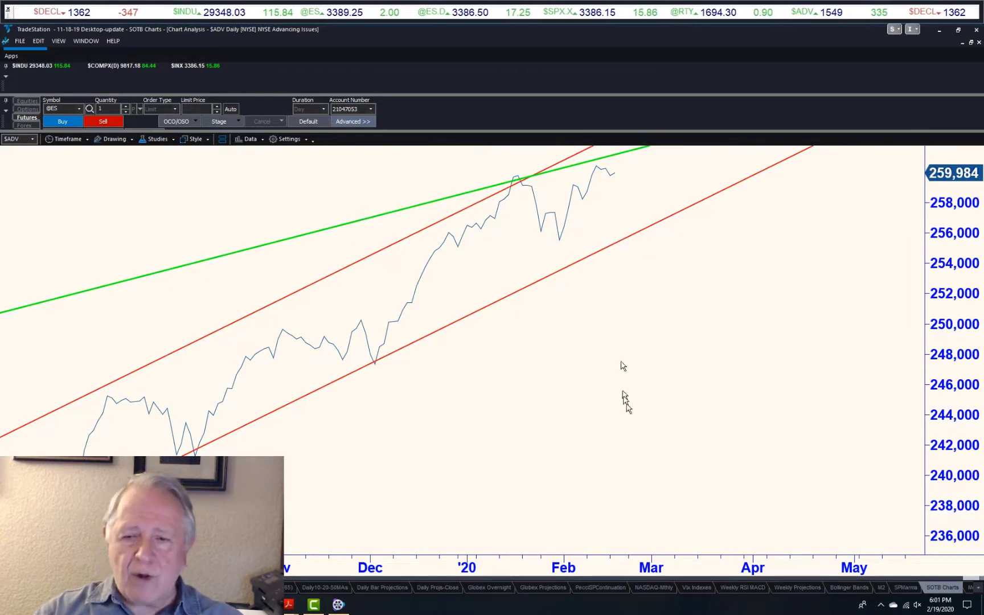
- Cycle to the $SPX.X daily chart and check trendline prices from 02/21/20 back to early February
mouse_move(687, 548)
key("ctrl+Tab")
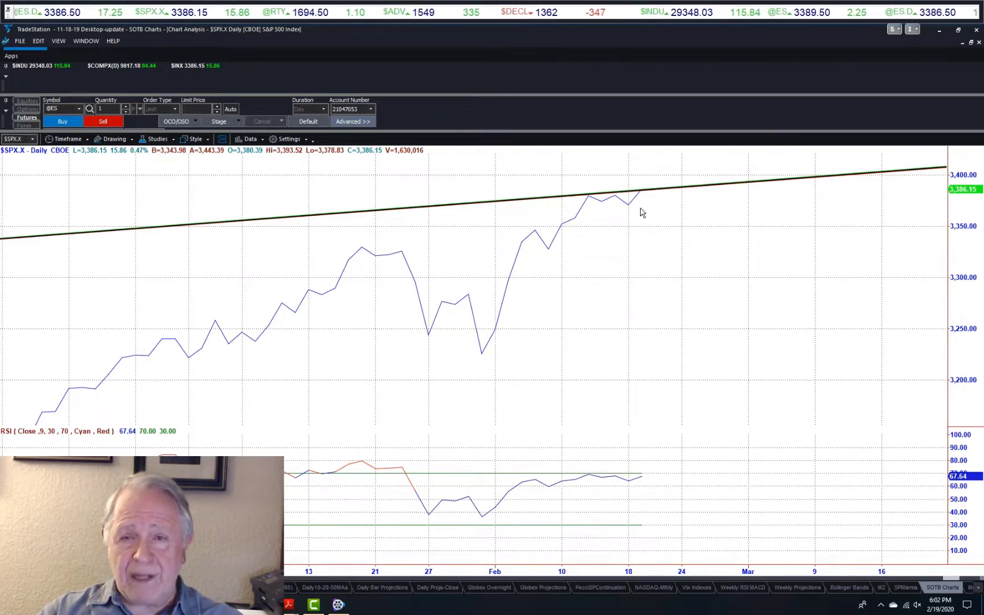
left_click(672, 193)
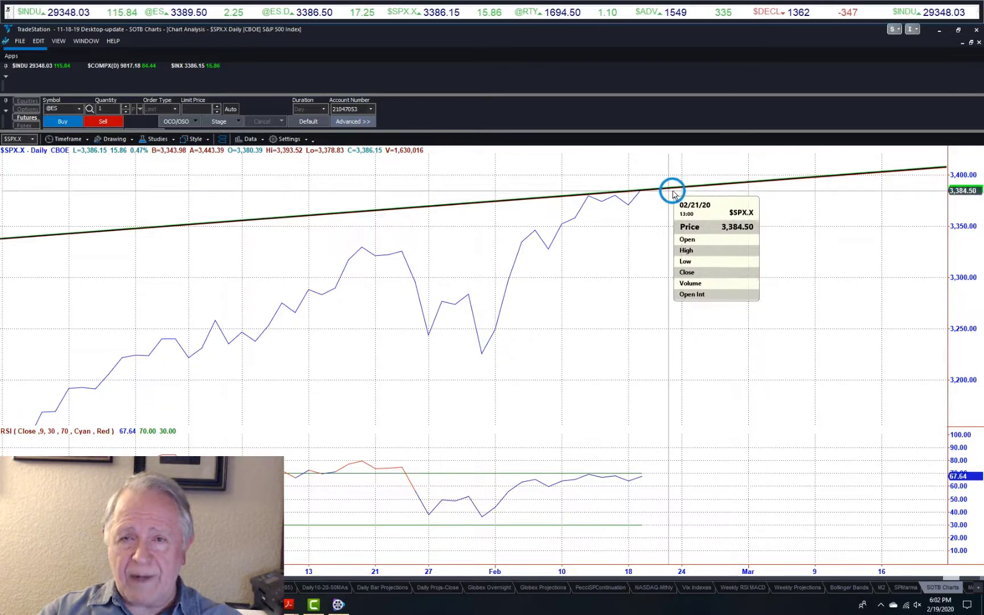
left_click_drag(672, 194, 473, 215)
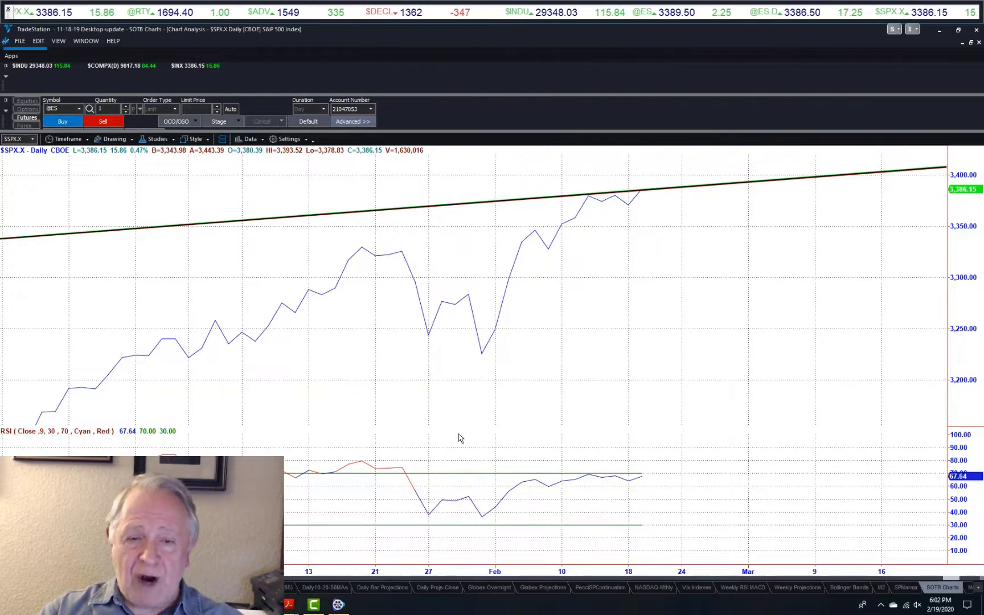
right_click(229, 266)
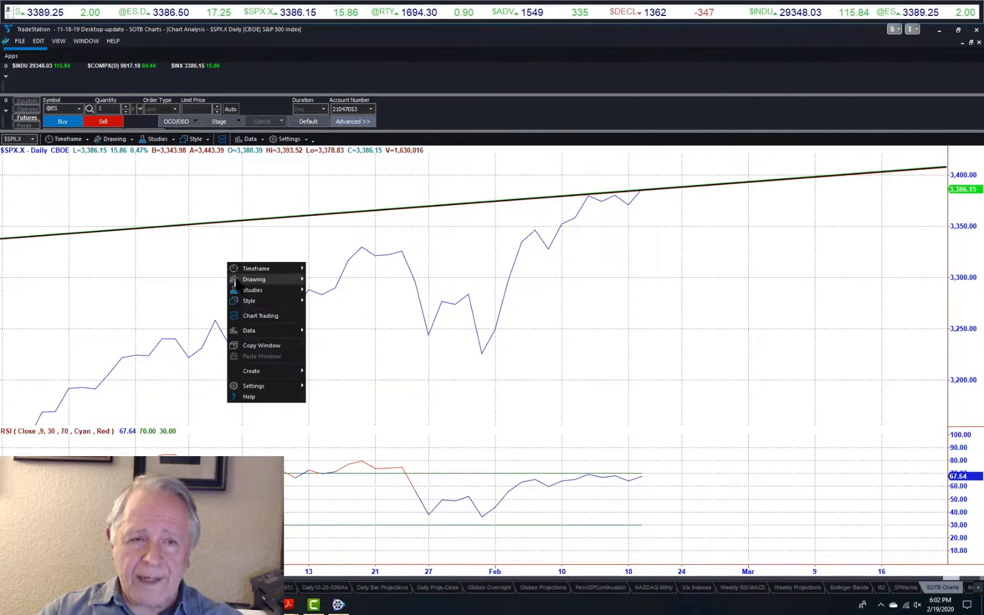
mouse_move(244, 283)
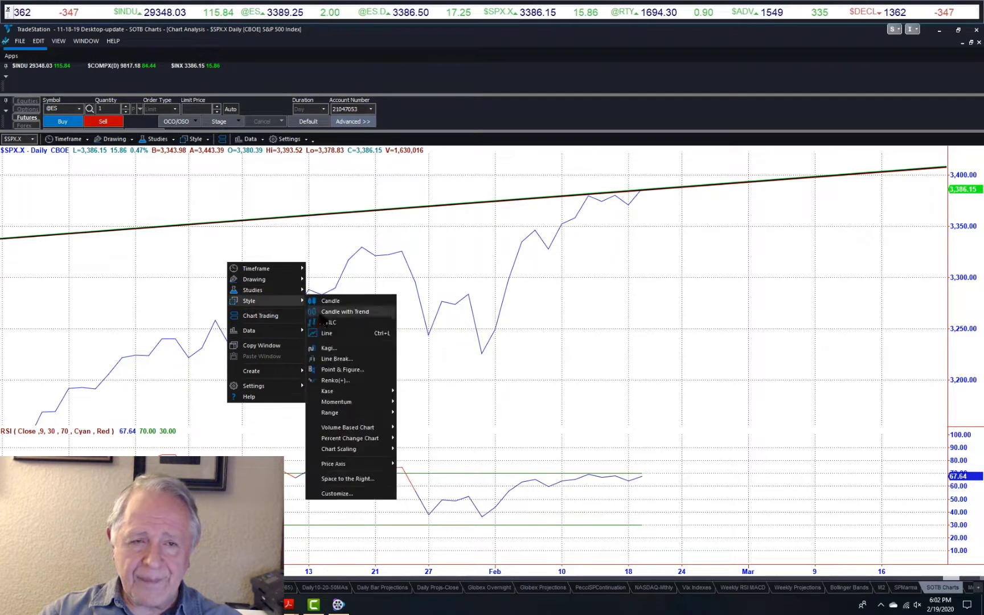
left_click(330, 323)
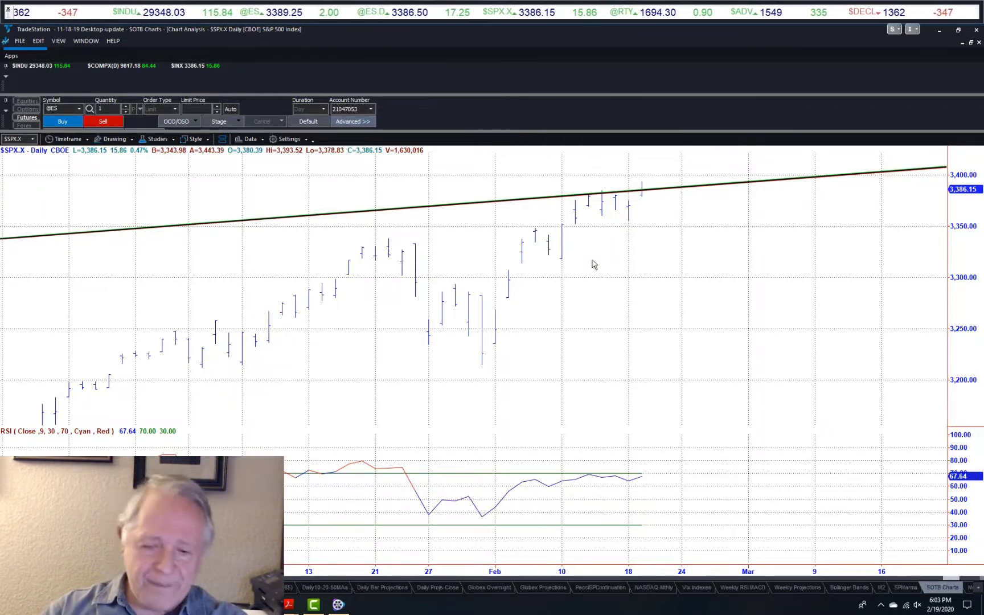
key("ctrl+l")
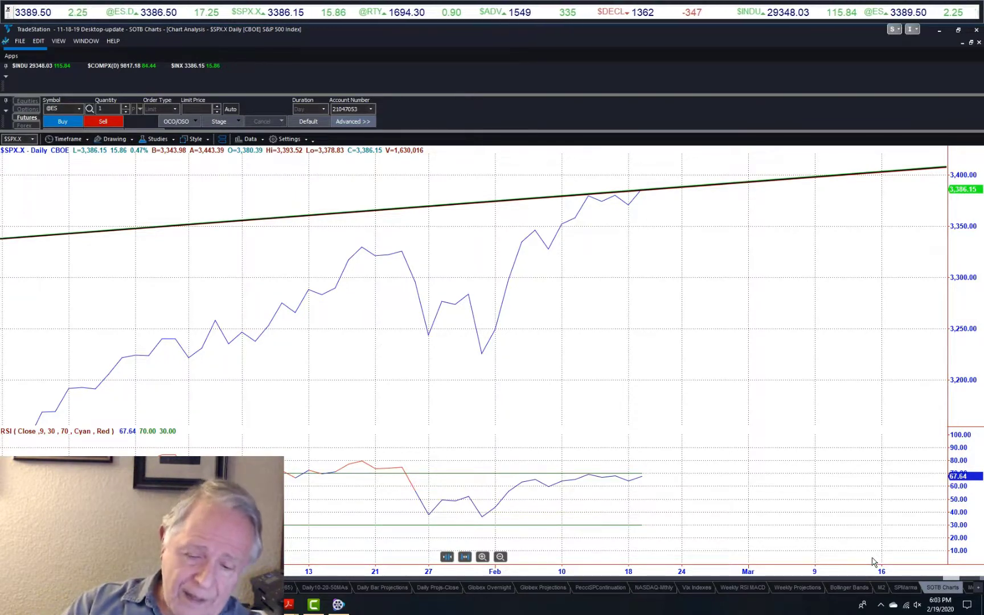
- Compress and zoom out the SPX daily chart, then scroll back to about 2011–2016
scroll(871, 561, "down", 10)
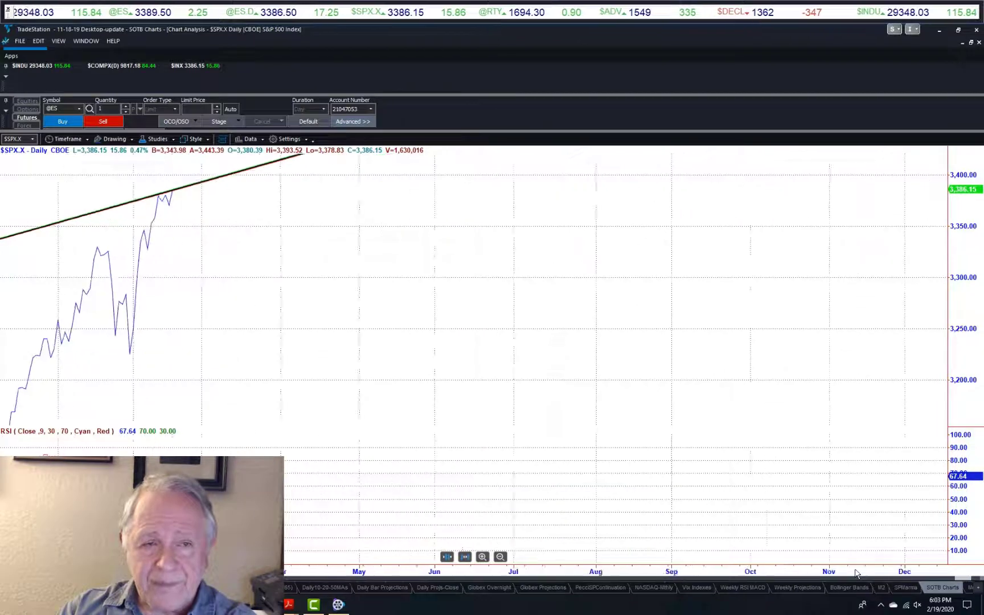
scroll(870, 561, "down", 2)
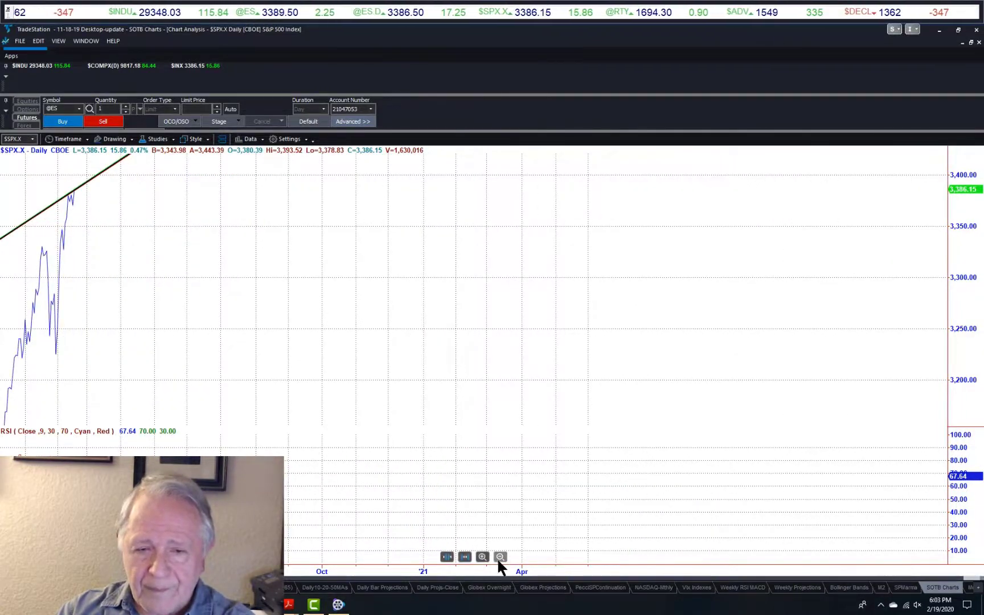
left_click(499, 556)
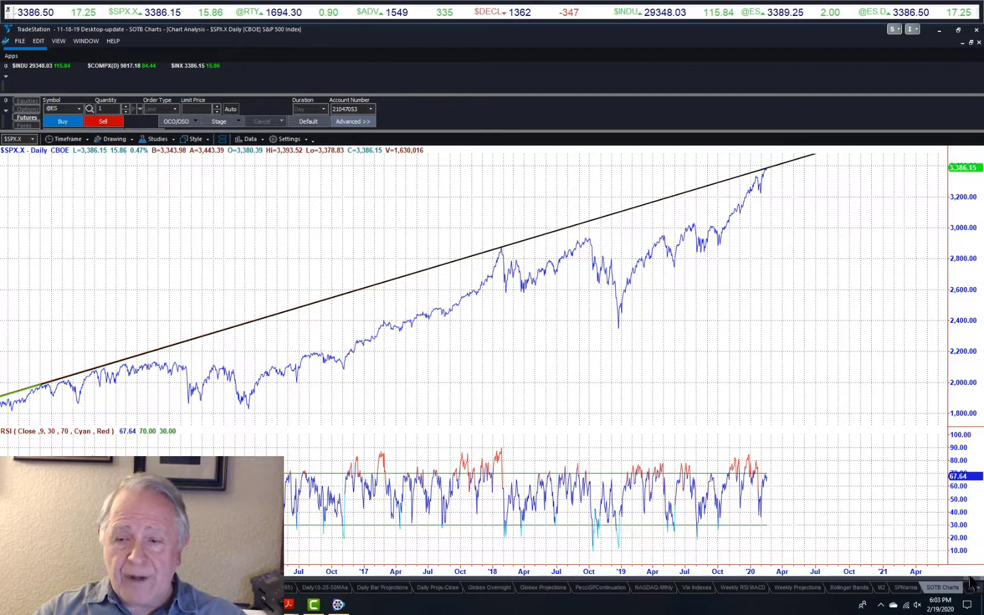
left_click_drag(973, 584, 882, 607)
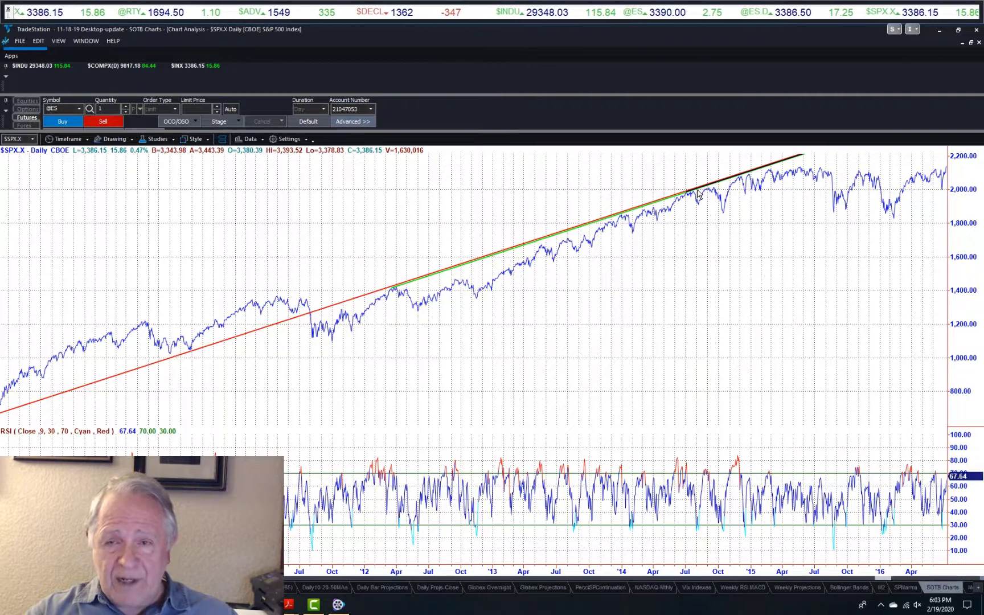
- Check the 07/08/14 bar values, then advance the SPX daily chart to the present day
left_click(687, 252)
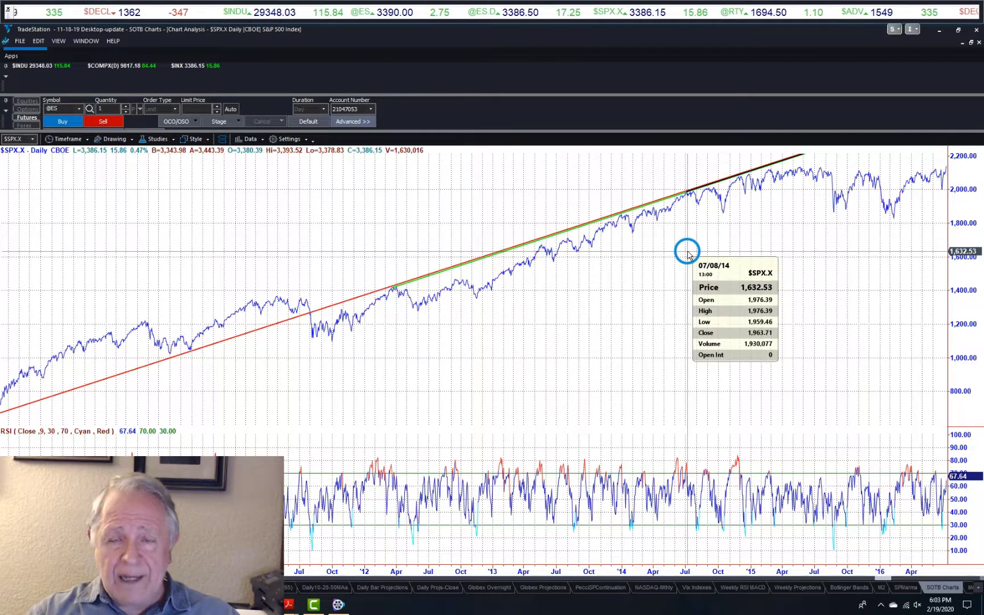
left_click(688, 254)
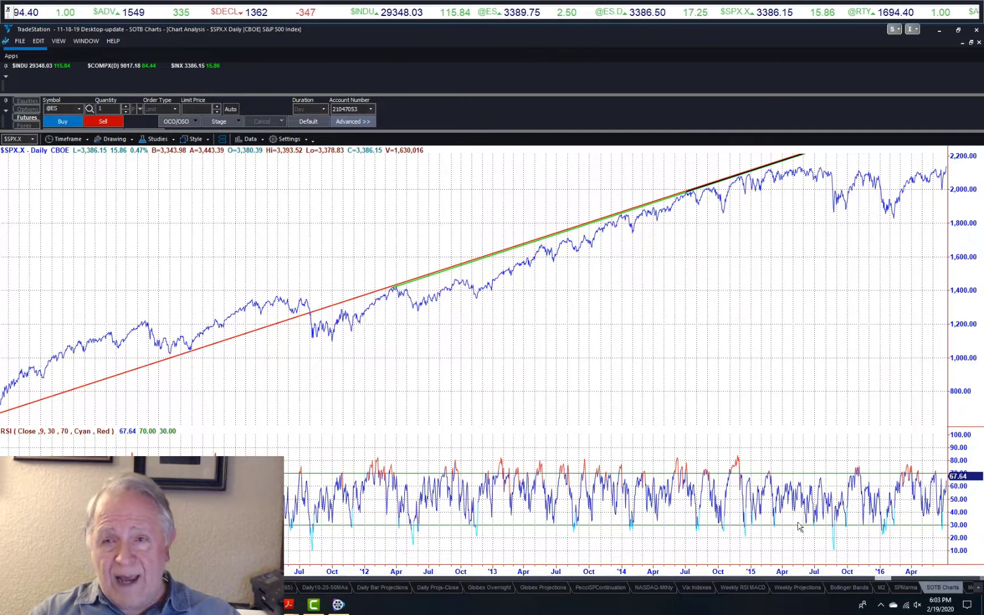
left_click(893, 578)
left_click(893, 578)
left_click(893, 578)
left_click(897, 577)
left_click(897, 577)
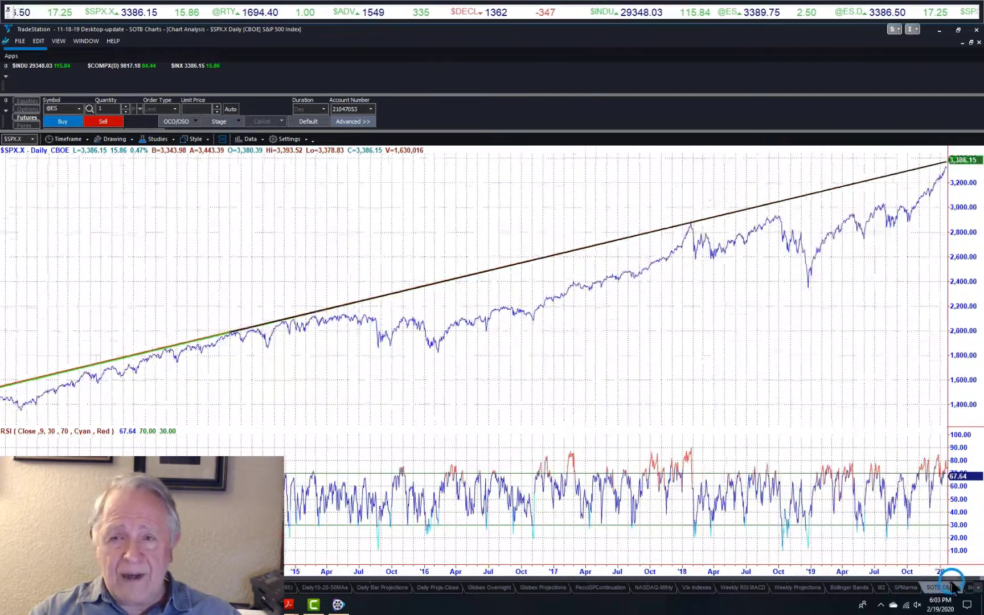
left_click(897, 577)
left_click(897, 577)
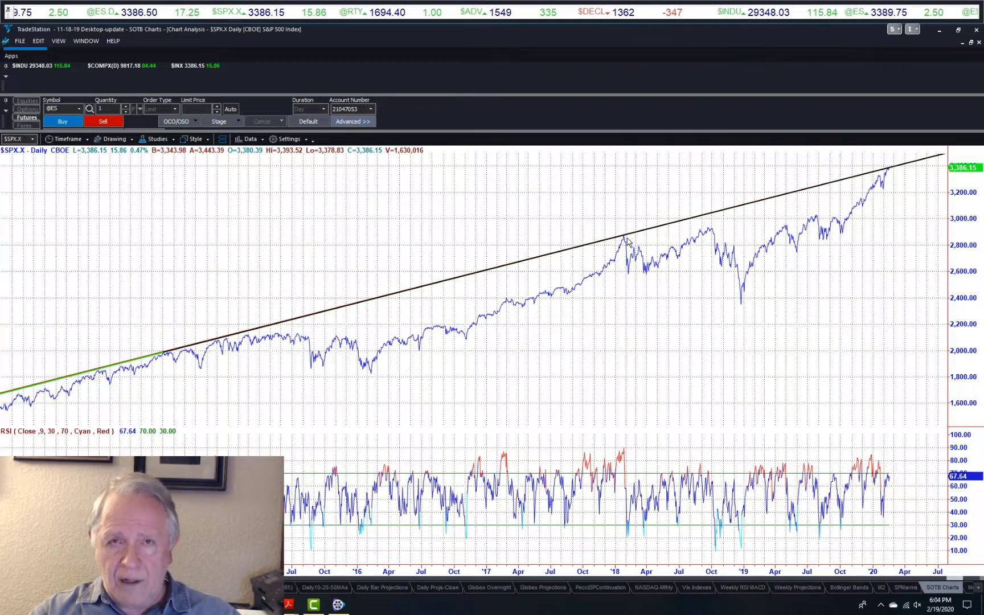